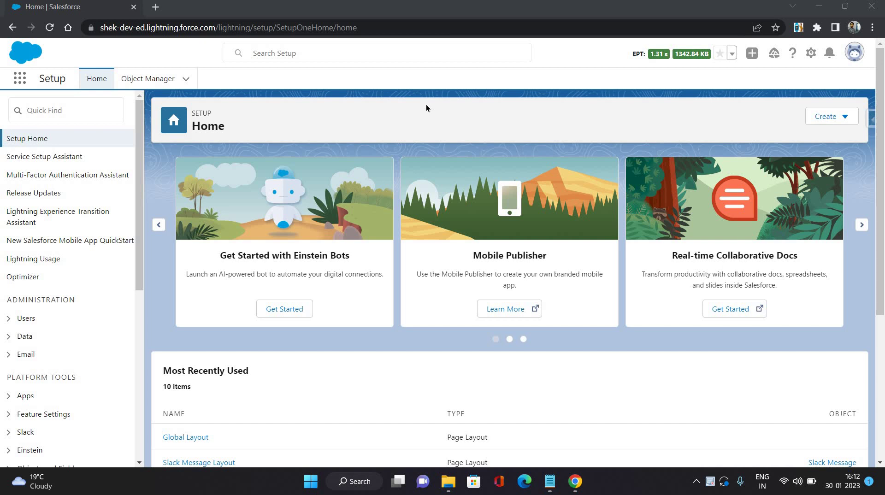
Open the + Global Actions dropdown, which shows New Event, New Task, Log a Call and New Rocket Equation.
{"action": "left_click", "coordinate": [753, 55]}
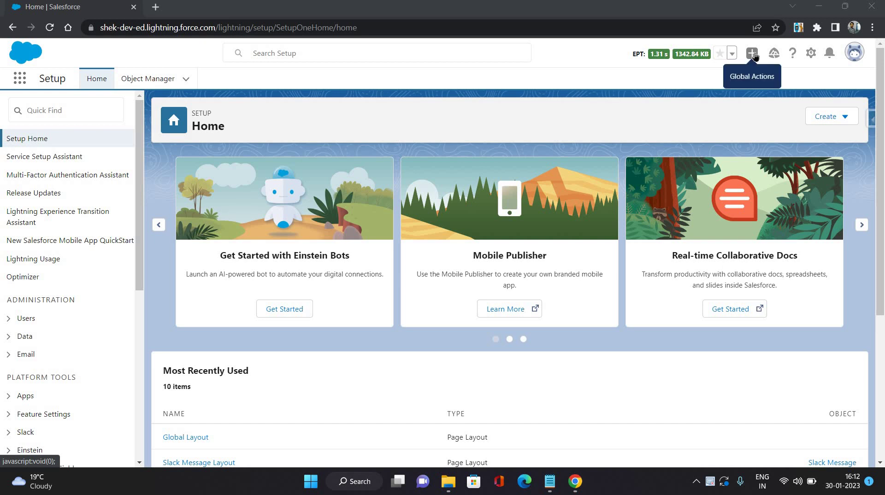
{"action": "left_click", "coordinate": [753, 54]}
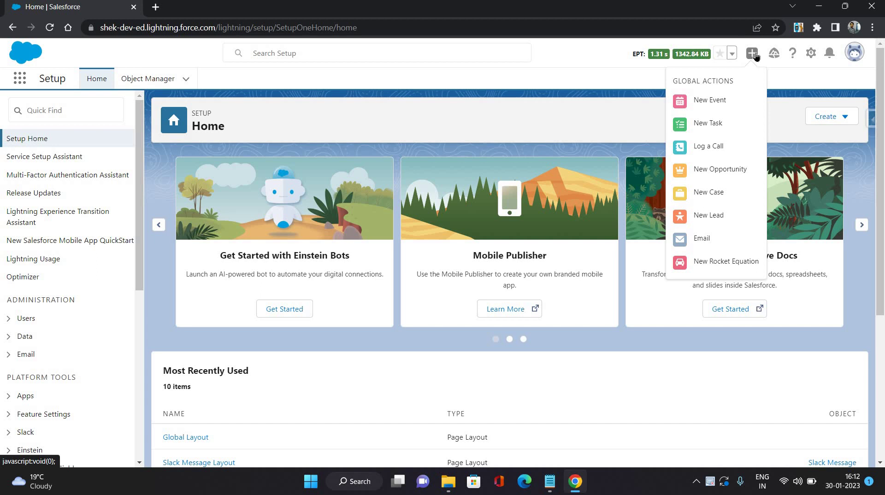
{"action": "left_click", "coordinate": [451, 108]}
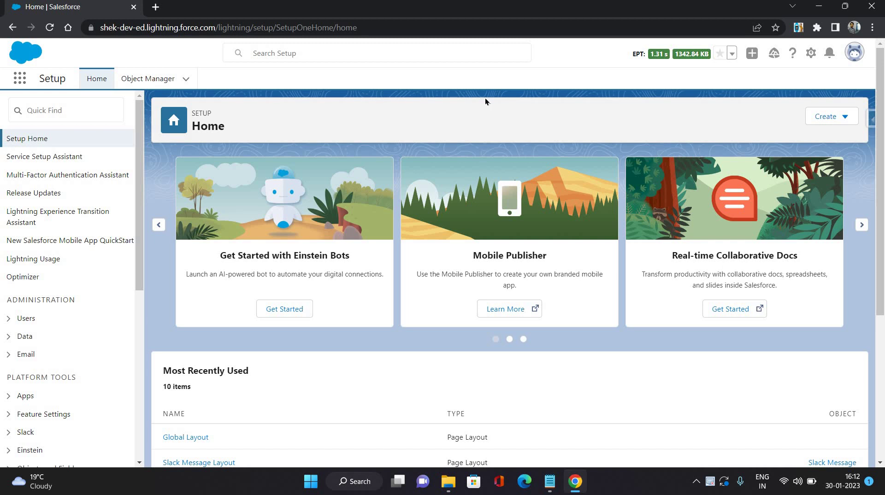
{"action": "left_click", "coordinate": [756, 53]}
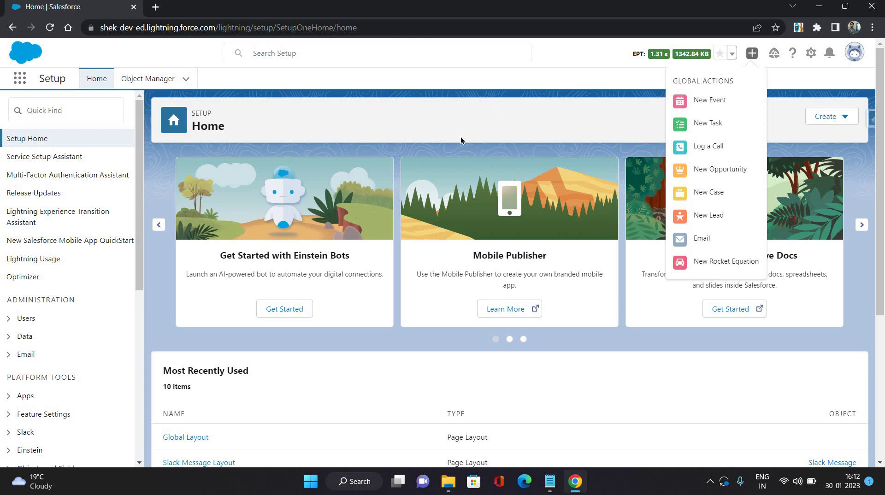
Reload Setup, search Quick Find for 'global' and open the Global Actions page.
{"action": "key", "text": "F5"}
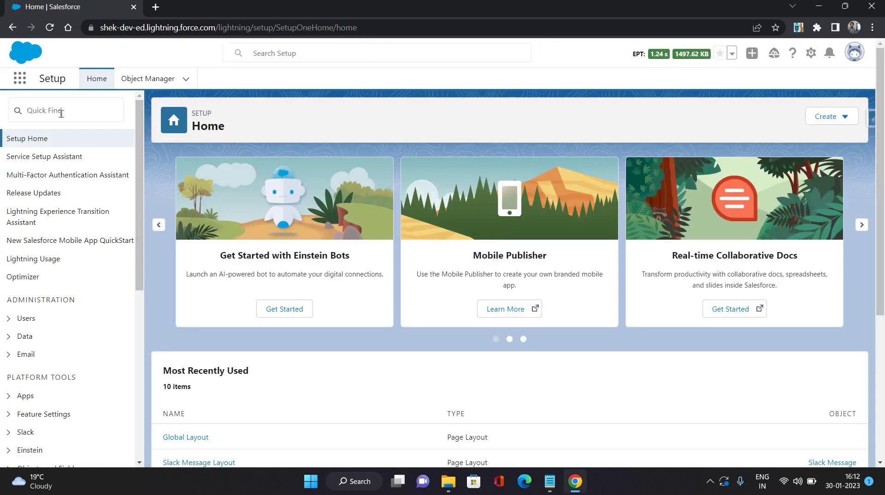
{"action": "left_click", "coordinate": [61, 113]}
{"action": "type", "text": "gloab"}
{"action": "key", "text": "BackSpace"}
{"action": "key", "text": "BackSpace"}
{"action": "type", "text": "bal"}
{"action": "left_click", "coordinate": [60, 175]}
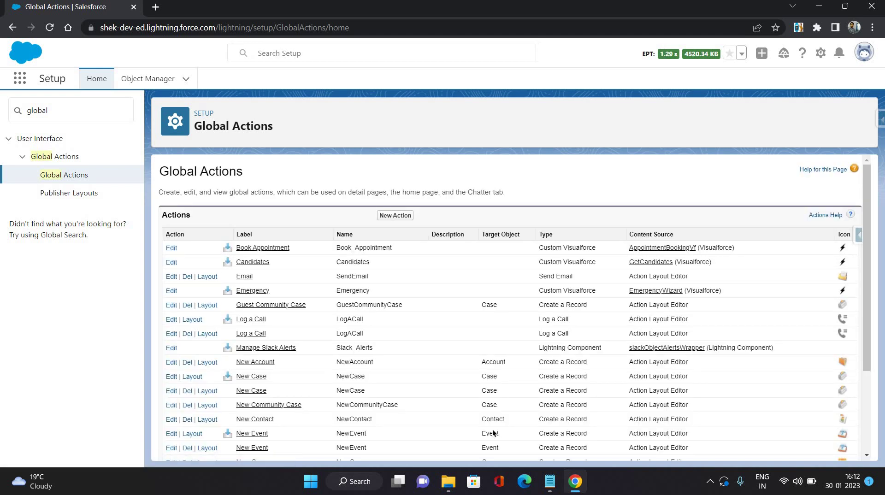
{"action": "scroll", "coordinate": [382, 291], "scroll_direction": "down", "scroll_amount": 2}
{"action": "scroll", "coordinate": [383, 291], "scroll_direction": "up", "scroll_amount": 3}
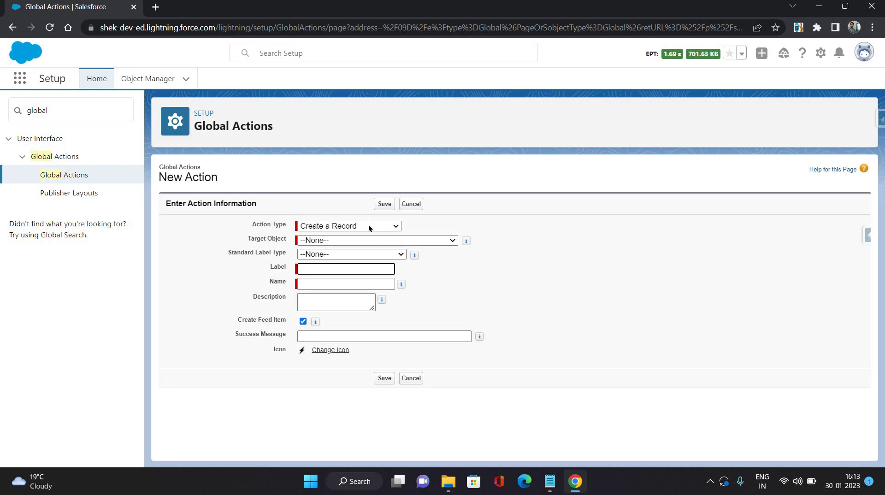
Keep the action type as Create a Record and set the target object to Rocket Equation.
{"action": "left_click", "coordinate": [369, 228]}
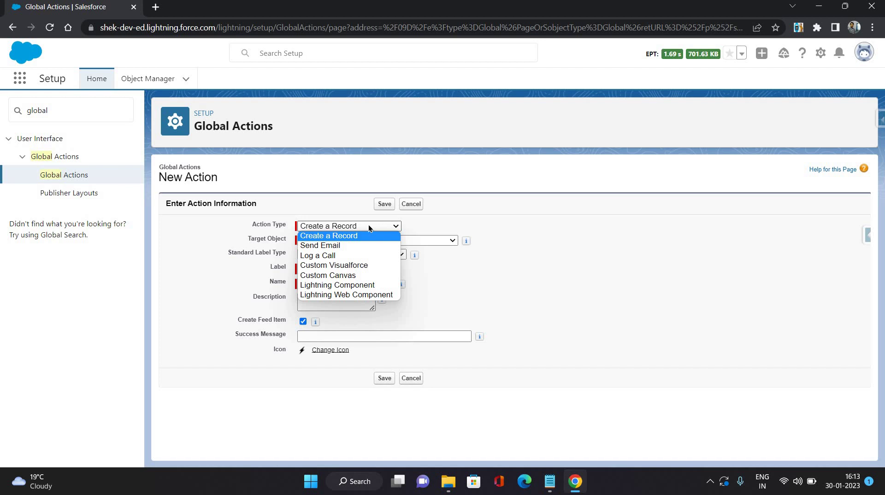
{"action": "left_click", "coordinate": [568, 230]}
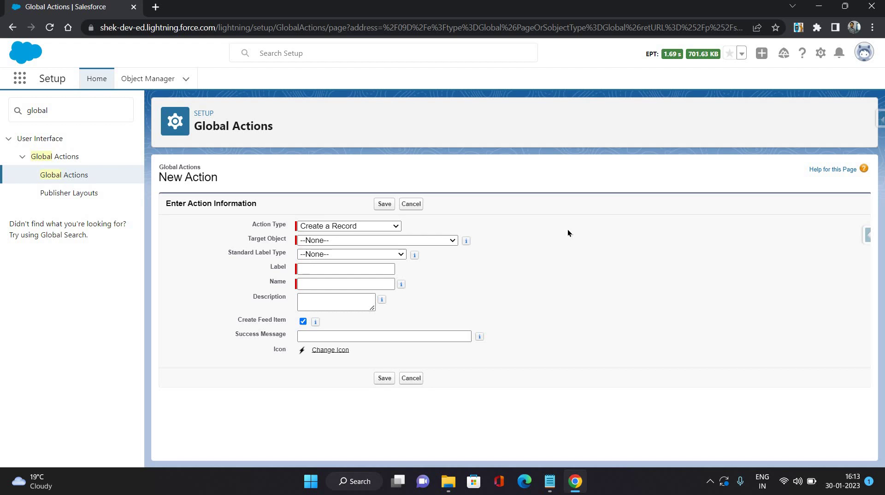
{"action": "left_click", "coordinate": [406, 240]}
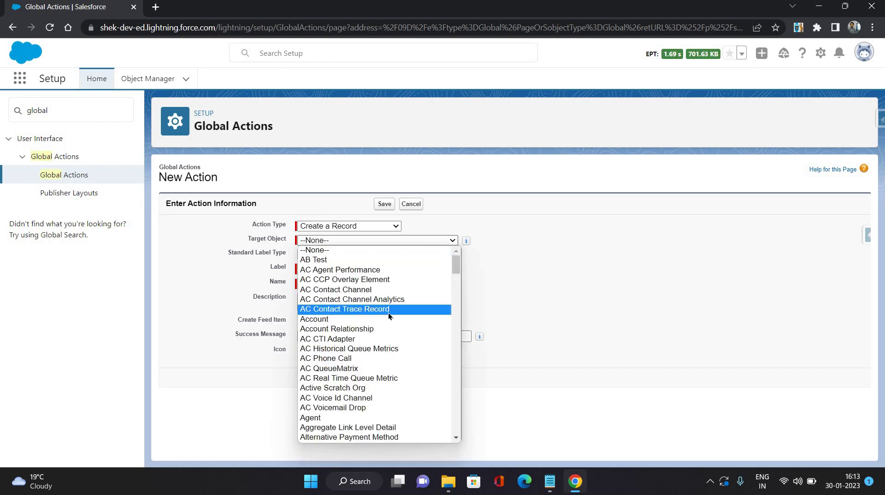
{"action": "scroll", "coordinate": [388, 313], "scroll_direction": "down", "scroll_amount": 5}
{"action": "scroll", "coordinate": [388, 313], "scroll_direction": "up", "scroll_amount": 3}
{"action": "scroll", "coordinate": [388, 313], "scroll_direction": "down", "scroll_amount": 2}
{"action": "scroll", "coordinate": [388, 313], "scroll_direction": "down", "scroll_amount": 5}
{"action": "scroll", "coordinate": [388, 313], "scroll_direction": "down", "scroll_amount": 2}
{"action": "scroll", "coordinate": [388, 313], "scroll_direction": "down", "scroll_amount": 3}
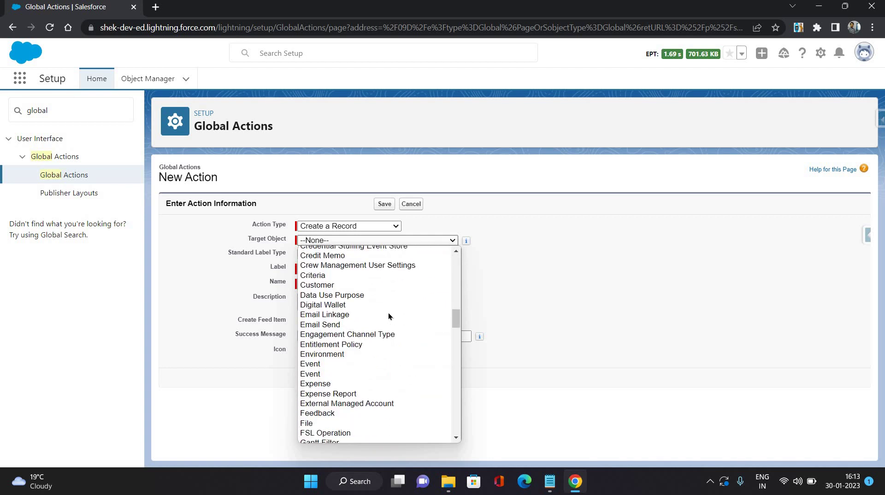
{"action": "scroll", "coordinate": [388, 312], "scroll_direction": "down", "scroll_amount": 3}
{"action": "scroll", "coordinate": [389, 312], "scroll_direction": "down", "scroll_amount": 3}
{"action": "scroll", "coordinate": [388, 313], "scroll_direction": "down", "scroll_amount": 2}
{"action": "scroll", "coordinate": [388, 312], "scroll_direction": "down", "scroll_amount": 2}
{"action": "scroll", "coordinate": [388, 313], "scroll_direction": "down", "scroll_amount": 4}
{"action": "scroll", "coordinate": [389, 351], "scroll_direction": "down", "scroll_amount": 4}
{"action": "scroll", "coordinate": [389, 349], "scroll_direction": "down", "scroll_amount": 4}
{"action": "left_click", "coordinate": [323, 352]}
{"action": "left_click", "coordinate": [376, 240]}
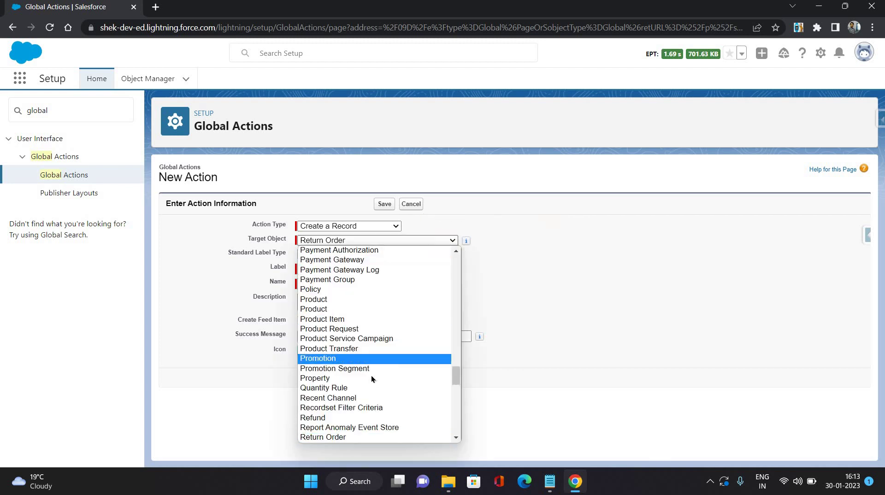
{"action": "scroll", "coordinate": [346, 350], "scroll_direction": "down", "scroll_amount": 2}
{"action": "scroll", "coordinate": [341, 339], "scroll_direction": "down", "scroll_amount": 1}
{"action": "key", "text": "Up"}
{"action": "key", "text": "Up"}
{"action": "key", "text": "Up"}
{"action": "key", "text": "Return"}
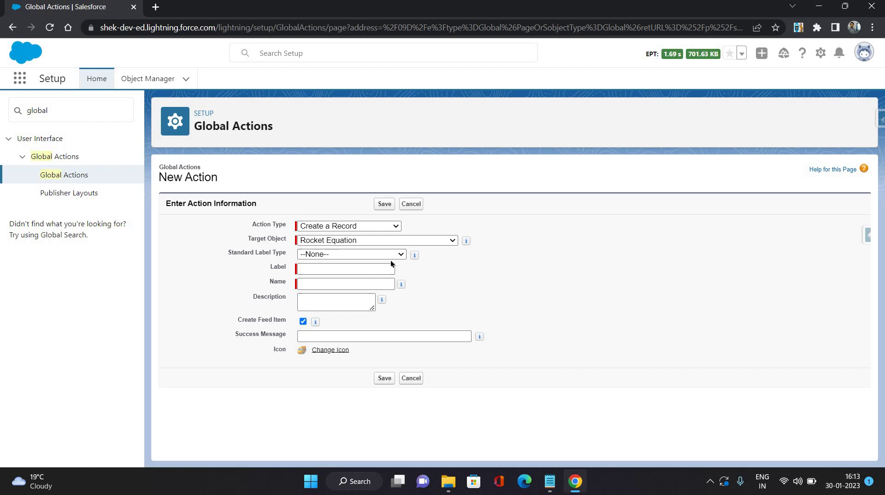
Label the action 'New Rocket Equation' and save it.
{"action": "left_click", "coordinate": [331, 268]}
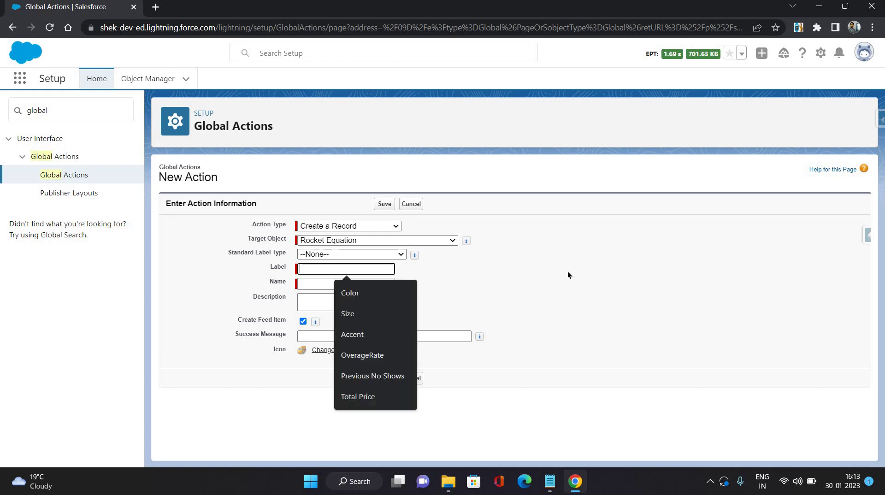
{"action": "type", "text": "New"}
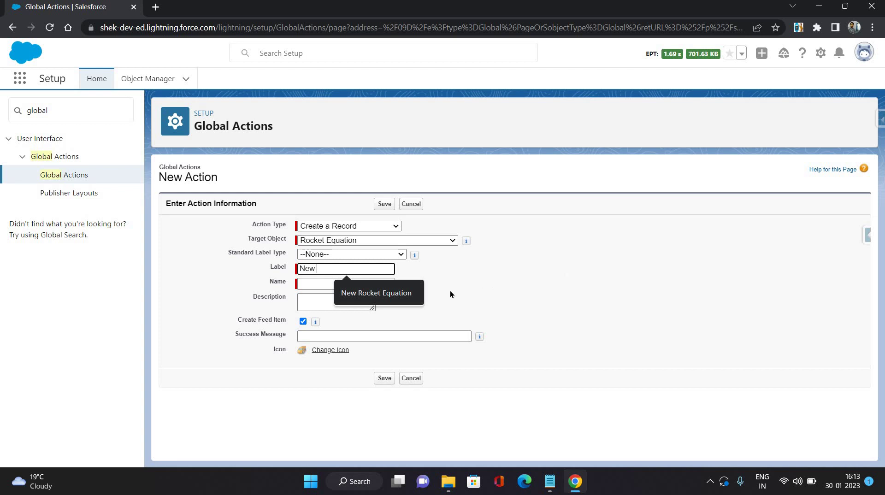
{"action": "key", "text": "Down"}
{"action": "key", "text": "Return"}
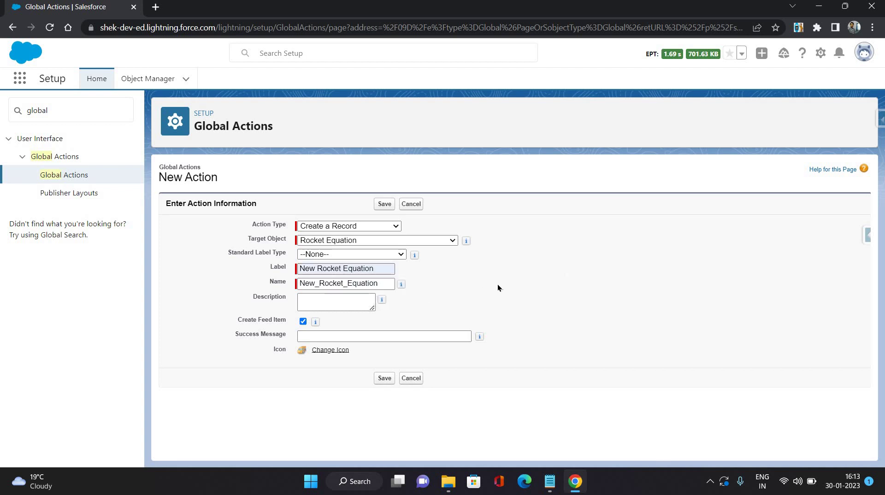
{"action": "key", "text": "Tab"}
{"action": "key", "text": "Tab"}
{"action": "key", "text": "Tab"}
{"action": "key", "text": "Tab"}
{"action": "left_click", "coordinate": [385, 378]}
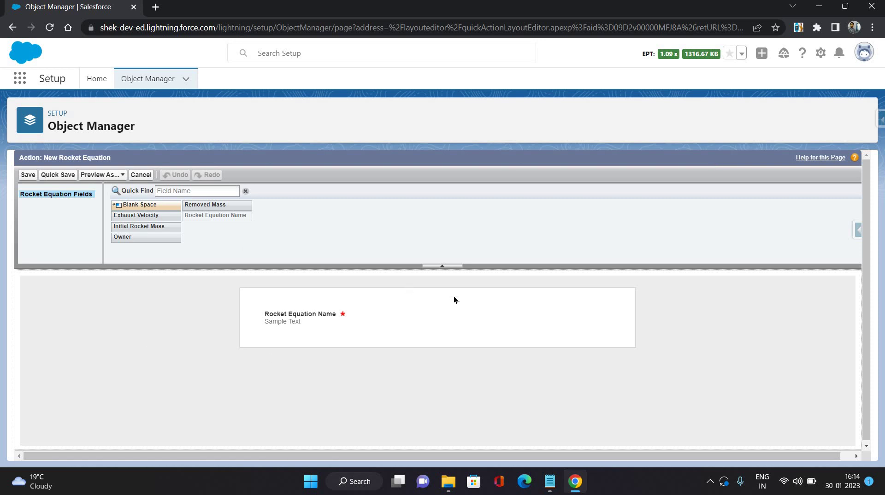
Put Exhaust Velocity and Owner in the left column and Removed Mass and Initial Rocket Mass on the right, then save.
{"action": "left_click_drag", "start_coordinate": [159, 216], "coordinate": [442, 319]}
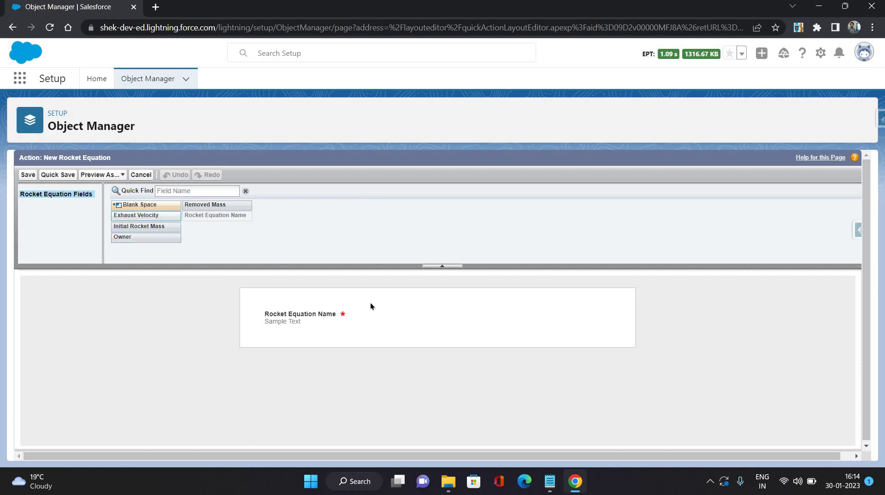
{"action": "mouse_move", "coordinate": [169, 222]}
{"action": "left_mouse_down"}
{"action": "mouse_move", "coordinate": [320, 360]}
{"action": "mouse_move", "coordinate": [162, 296]}
{"action": "left_mouse_up"}
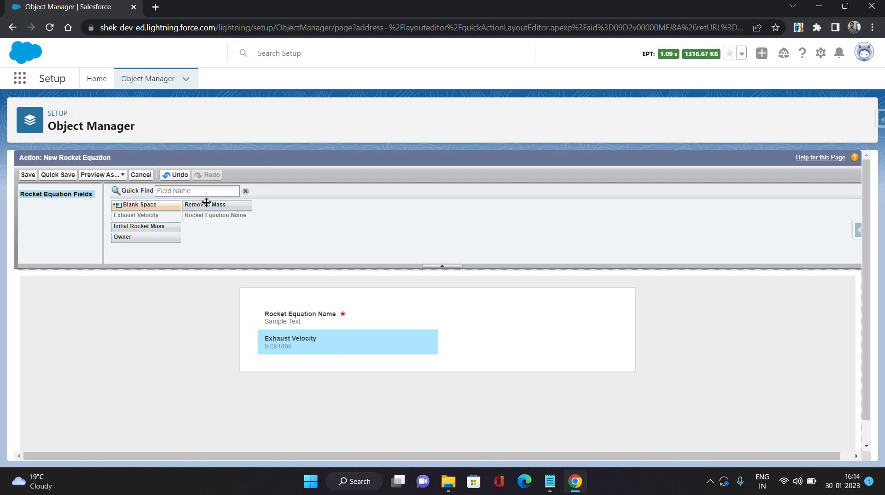
{"action": "left_click_drag", "start_coordinate": [205, 205], "coordinate": [507, 314]}
{"action": "left_click_drag", "start_coordinate": [150, 226], "coordinate": [531, 347]}
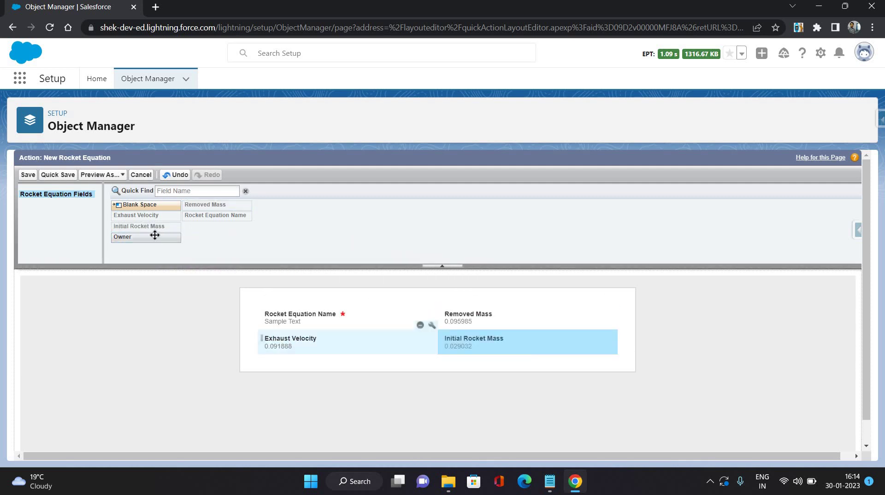
{"action": "left_click_drag", "start_coordinate": [153, 237], "coordinate": [279, 360]}
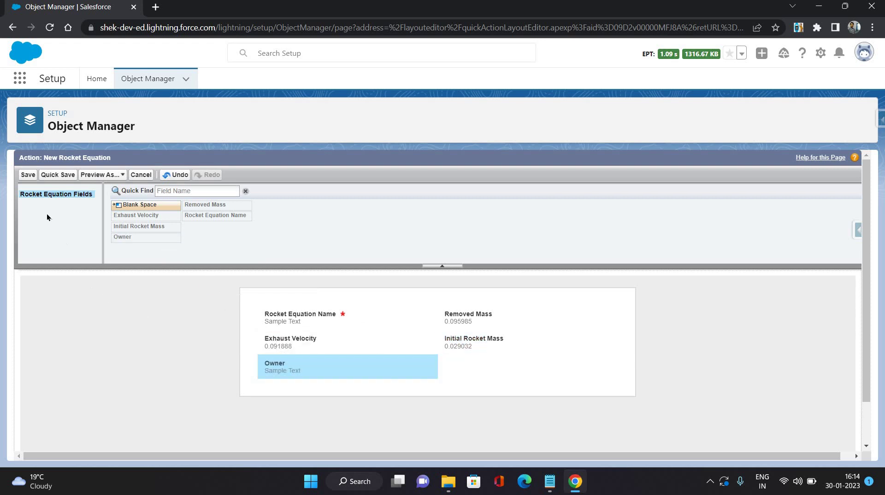
{"action": "left_click", "coordinate": [28, 174]}
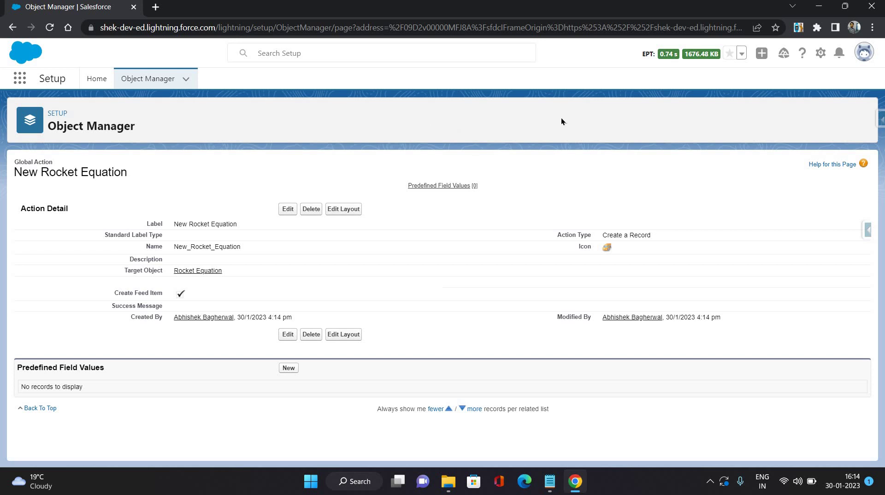
From Setup Home, search Quick Find for 'publisher' and open Publisher Layouts, which shows Global Layout.
{"action": "left_click", "coordinate": [762, 55]}
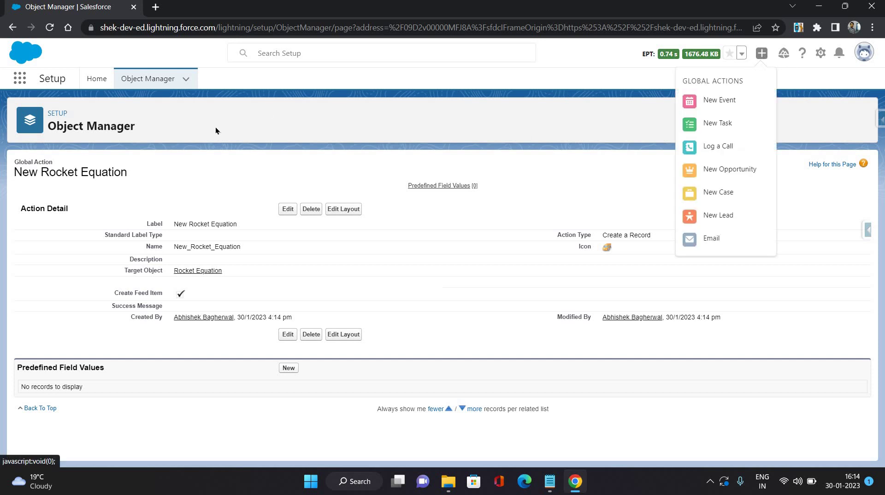
{"action": "left_click", "coordinate": [97, 79]}
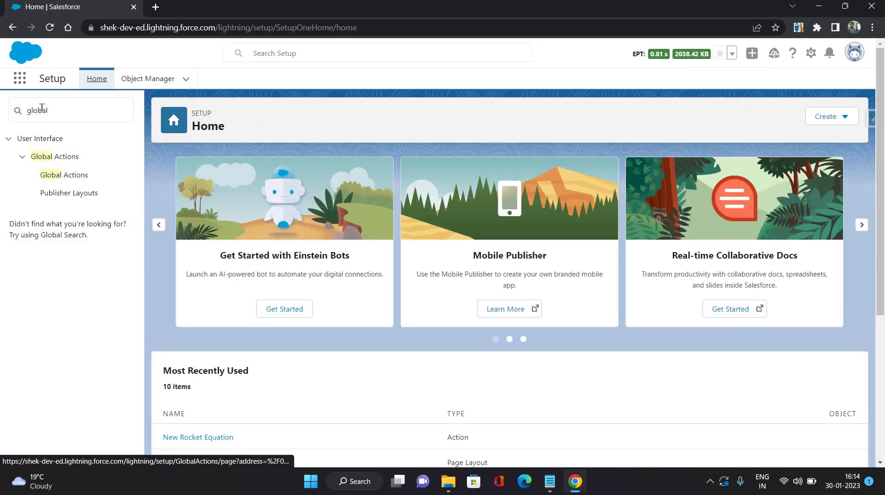
{"action": "double_click", "coordinate": [41, 107]}
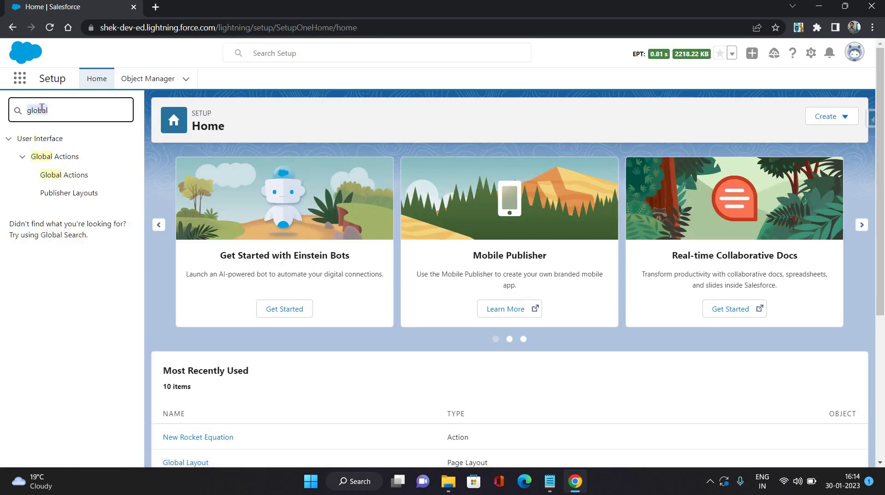
{"action": "type", "text": "publisher"}
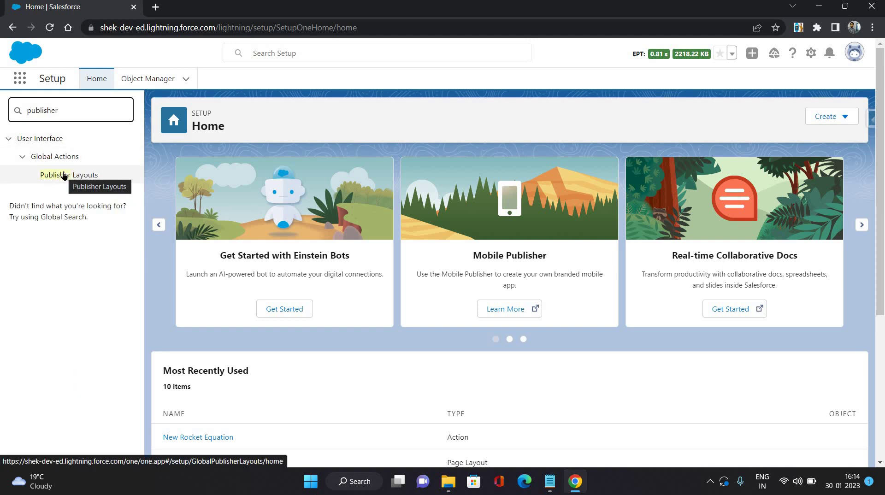
{"action": "left_click", "coordinate": [64, 177]}
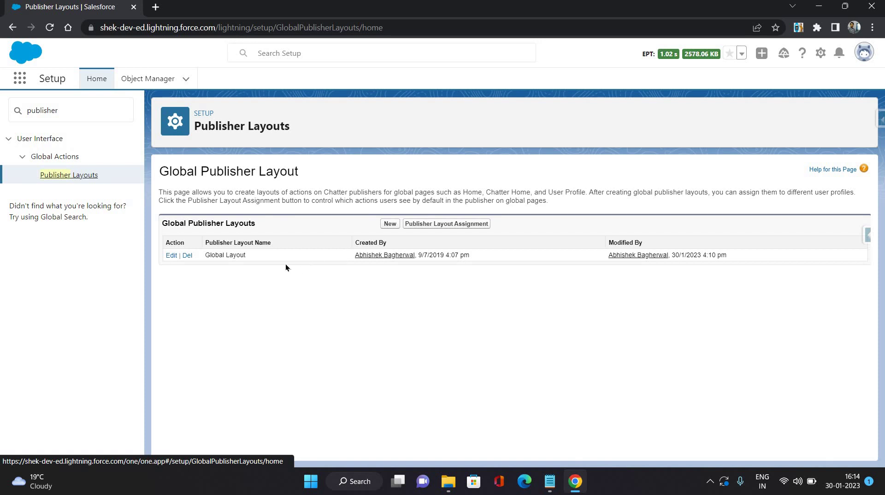
{"action": "triple_click", "coordinate": [201, 251]}
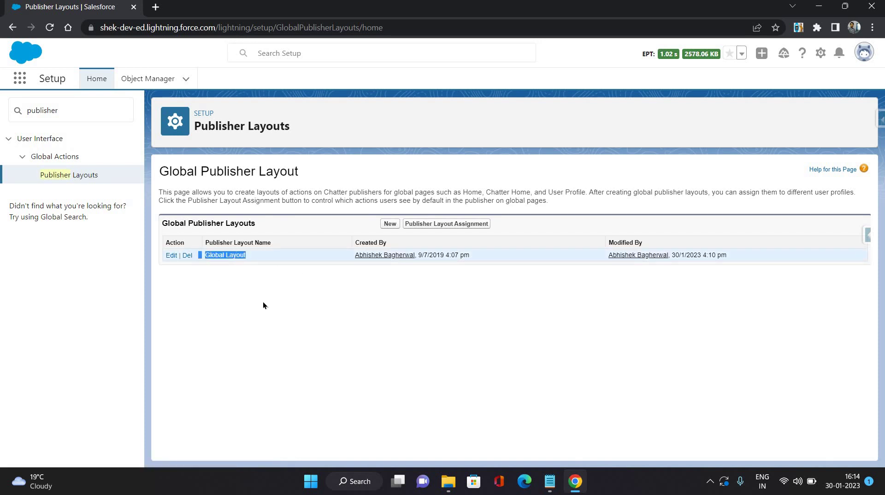
{"action": "left_click", "coordinate": [255, 292]}
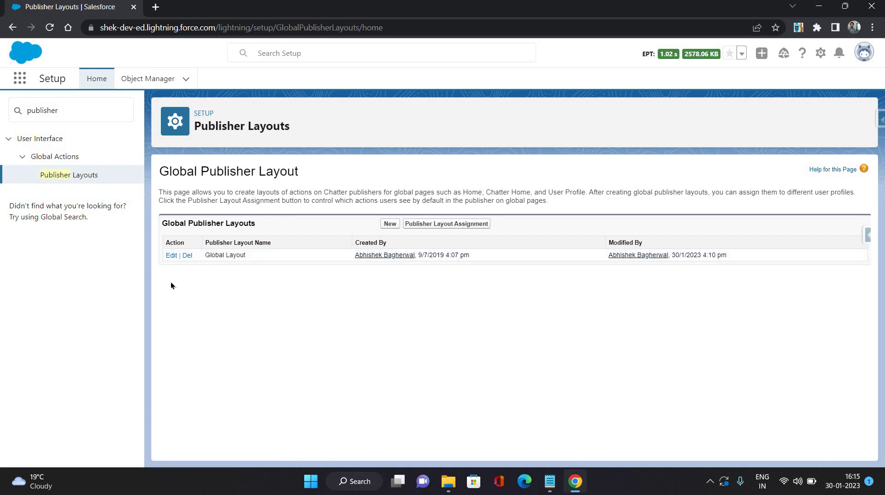
Place New Rocket Equation after Email in the Global Layout's Lightning actions and save the layout.
{"action": "left_click", "coordinate": [171, 255]}
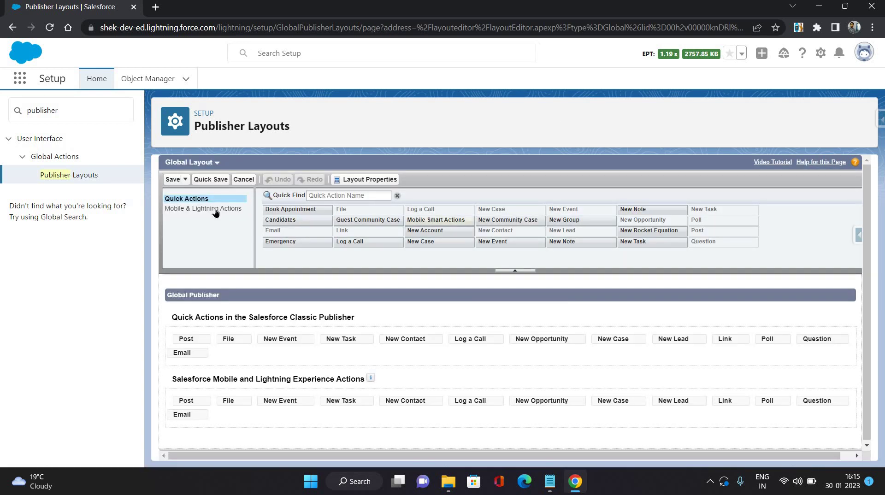
{"action": "left_click", "coordinate": [188, 223]}
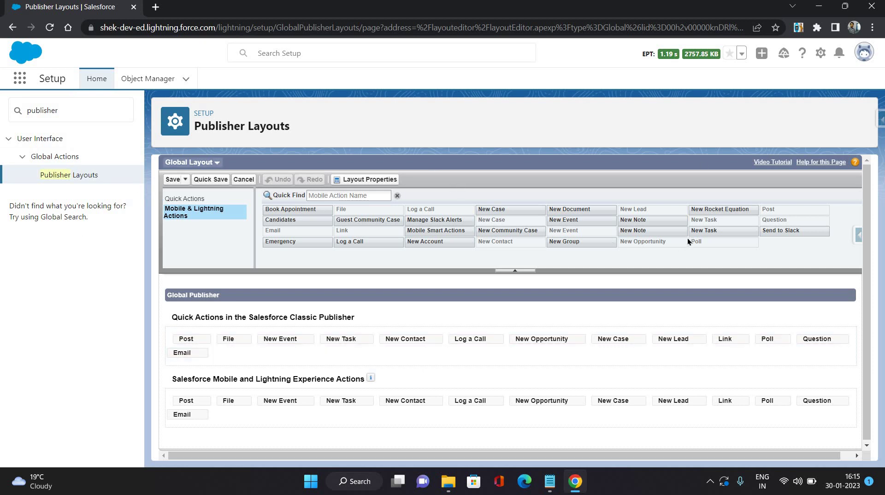
{"action": "left_click", "coordinate": [710, 211]}
{"action": "left_click_drag", "start_coordinate": [643, 294], "coordinate": [229, 416]}
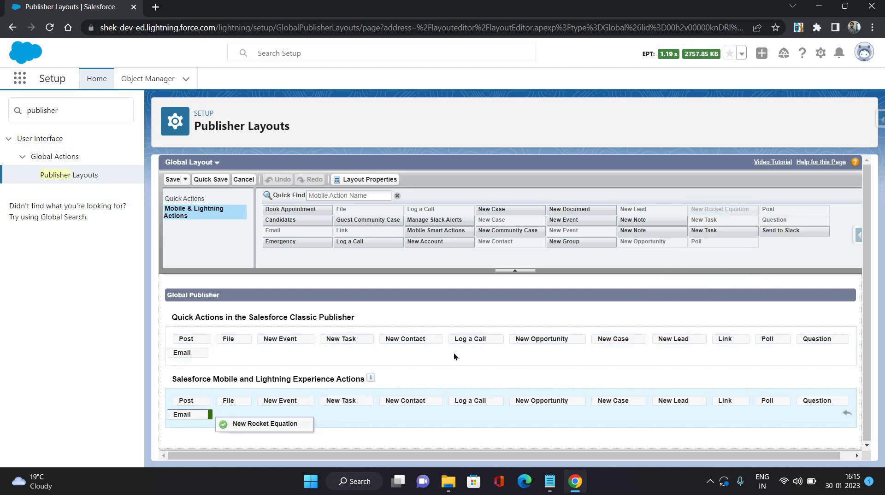
{"action": "left_click_drag", "start_coordinate": [454, 357], "coordinate": [219, 422]}
{"action": "left_click", "coordinate": [173, 180]}
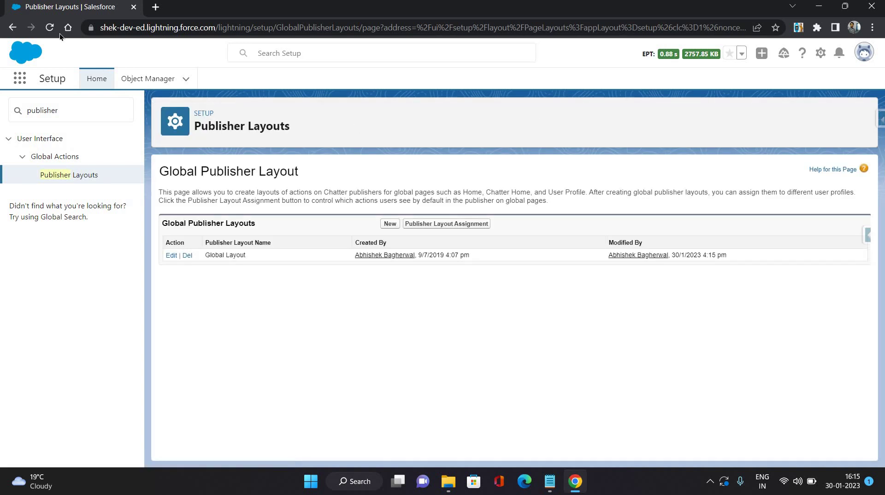
Reload and open the New Rocket Equation form from the Global Actions menu.
{"action": "left_click", "coordinate": [51, 30]}
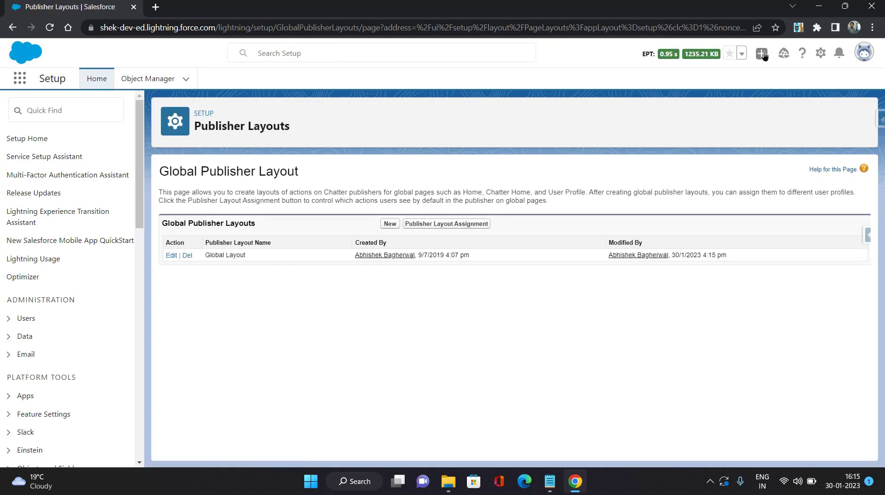
{"action": "left_click", "coordinate": [763, 54]}
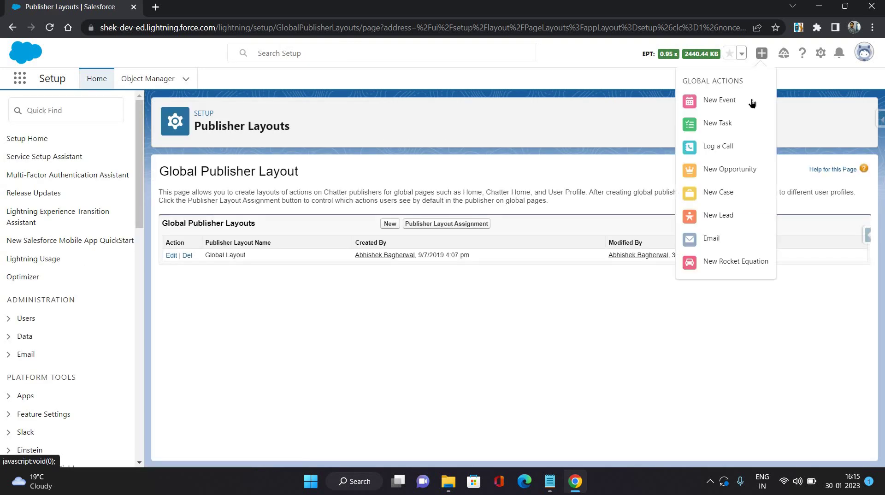
{"action": "left_click", "coordinate": [737, 264]}
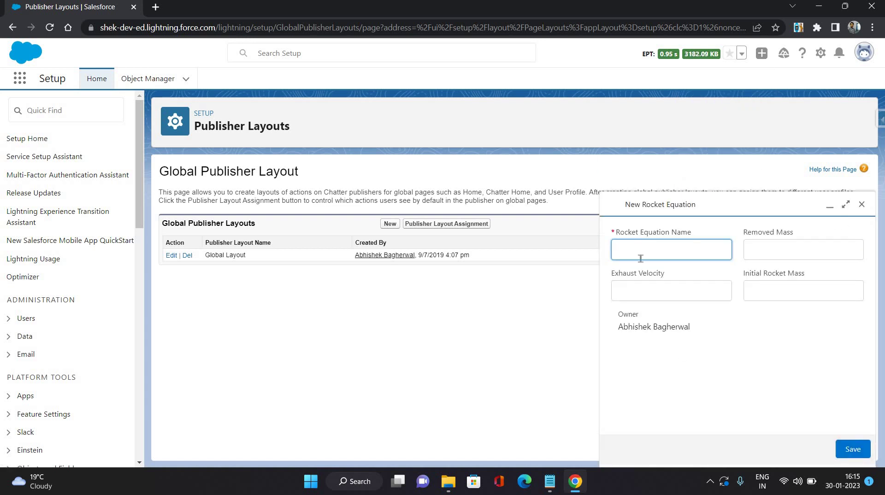
{"action": "left_click", "coordinate": [742, 375]}
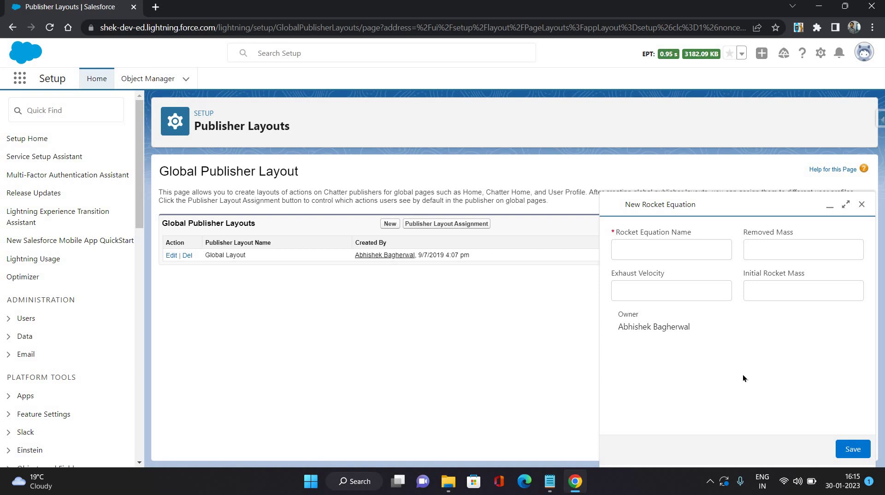
Name the Rocket Equation record 'Test' and save it.
{"action": "left_click", "coordinate": [636, 241]}
{"action": "type", "text": "Test"}
{"action": "key", "text": "BackSpace"}
{"action": "key", "text": "BackSpace"}
{"action": "type", "text": "st"}
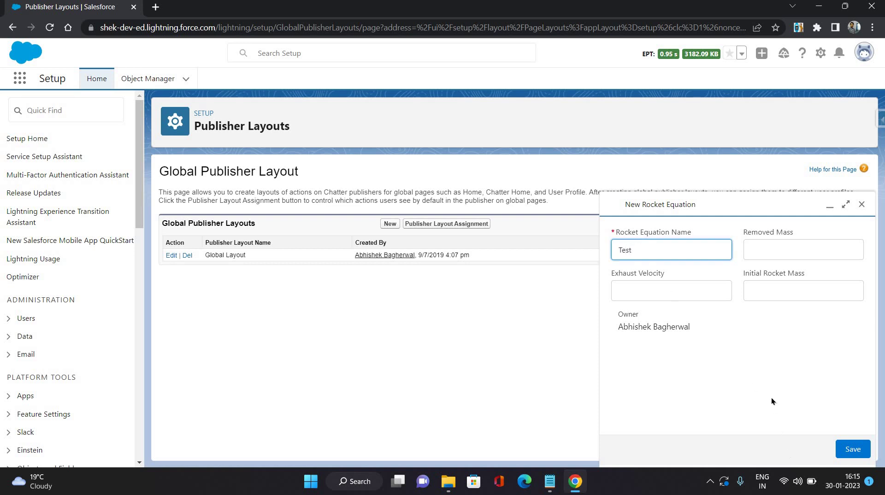
{"action": "left_click", "coordinate": [851, 449]}
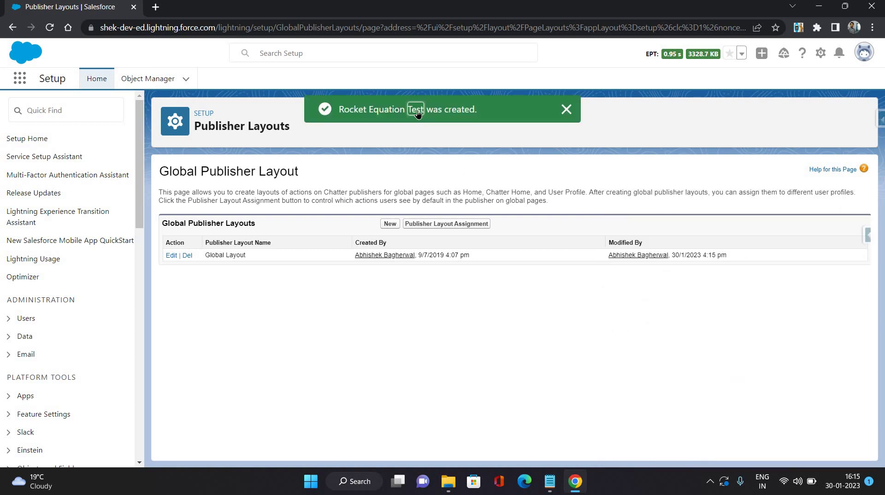
Open the Test record from the success toast, then start and cancel an inline field edit.
{"action": "left_click", "coordinate": [416, 110]}
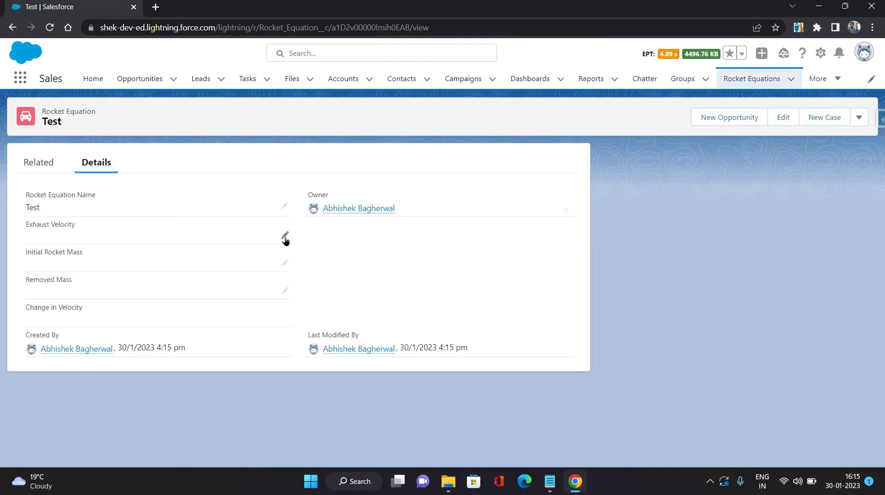
{"action": "left_click", "coordinate": [285, 236]}
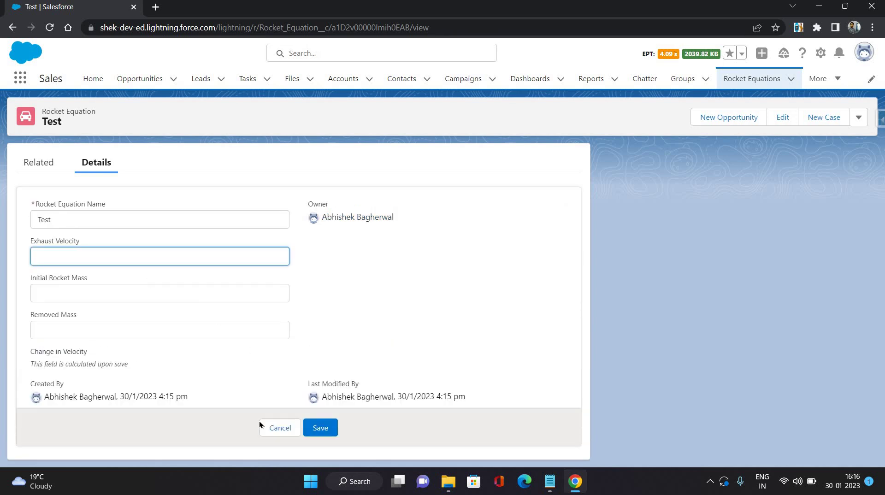
{"action": "key", "text": "Escape"}
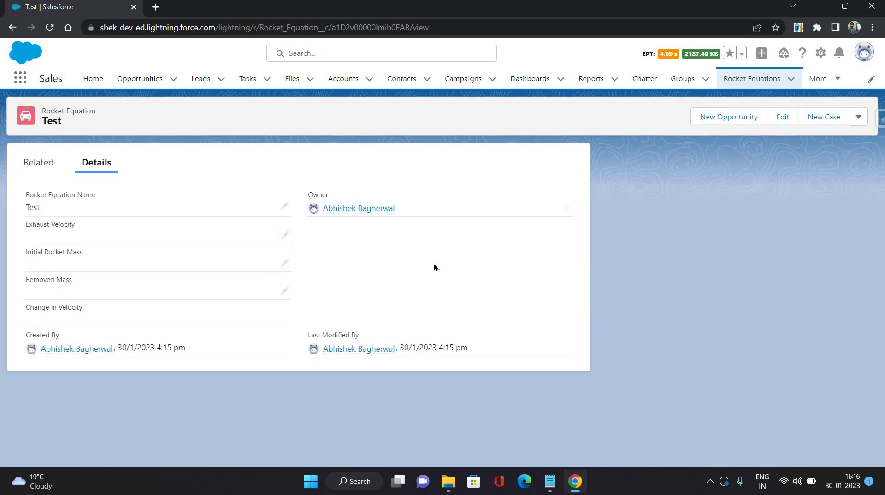